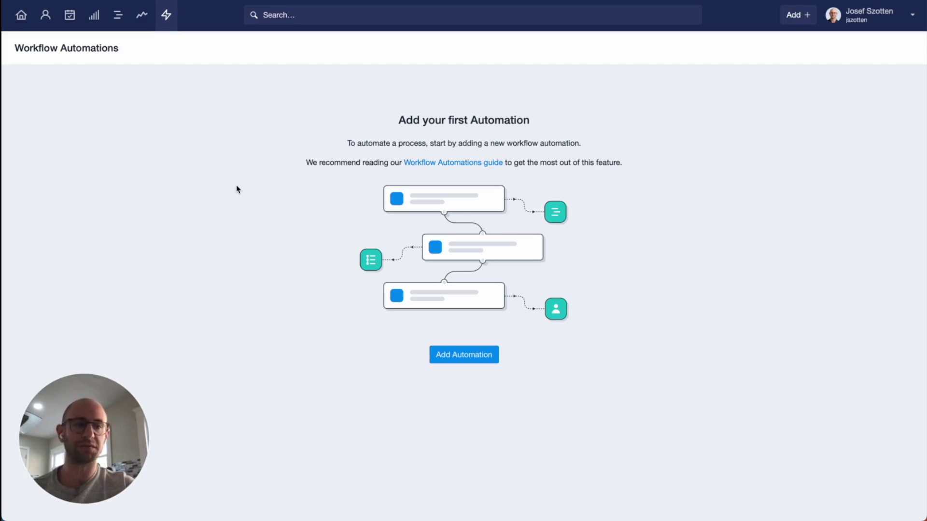
Step: Start a new workflow automation so the Add Workflow Automation dialog appears with Sales Pipeline
{"action": "left_click", "coordinate": [463, 359]}
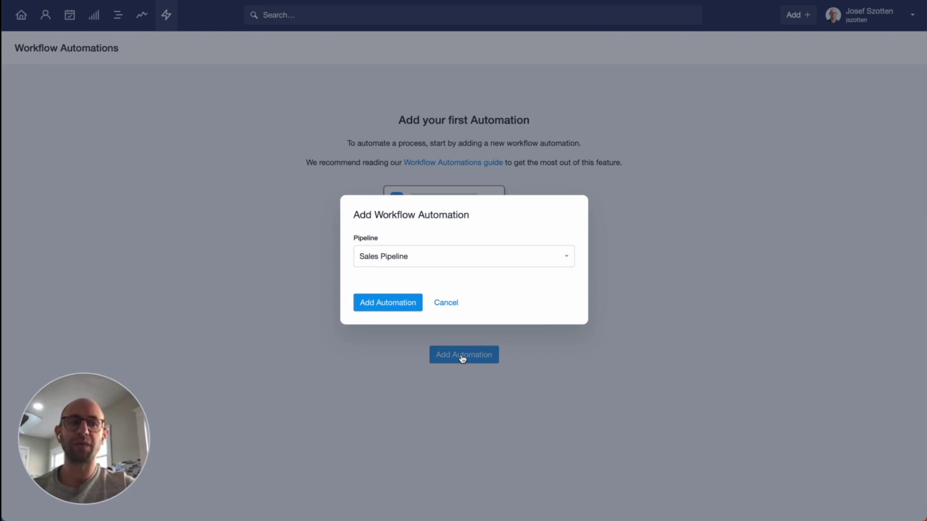
Step: Create the Sales Pipeline automation and add the New milestone as its first trigger
{"action": "left_click", "coordinate": [385, 303]}
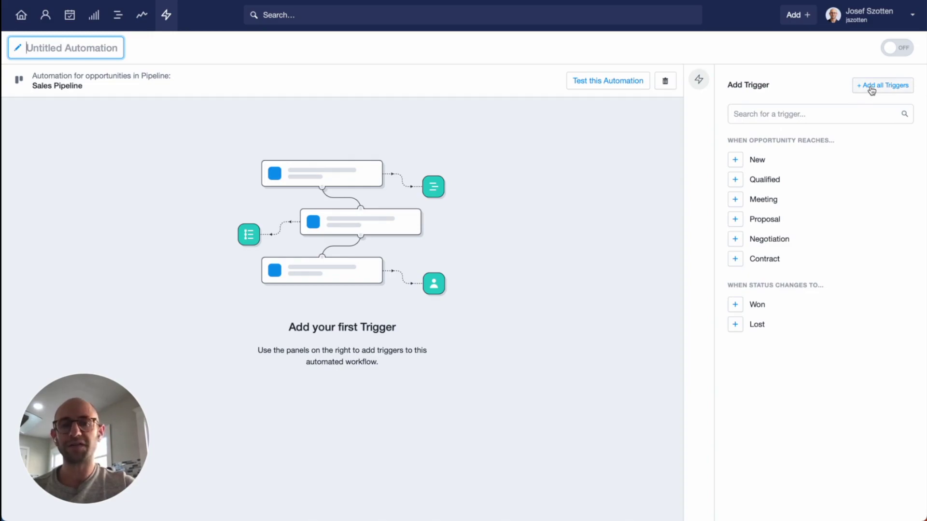
{"action": "left_click", "coordinate": [748, 162]}
Step: Add Contract and Won as triggers and begin adding an action to the New trigger
{"action": "left_click", "coordinate": [749, 260]}
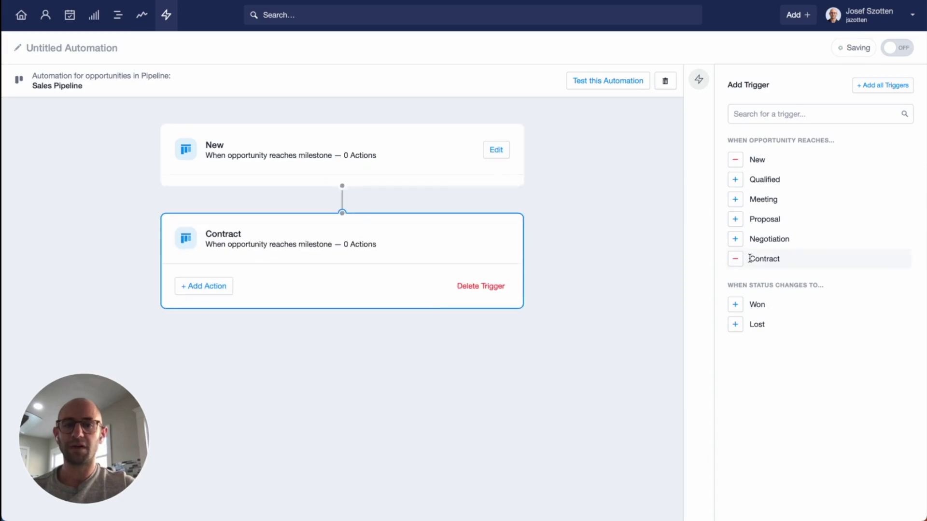
{"action": "left_click", "coordinate": [736, 307]}
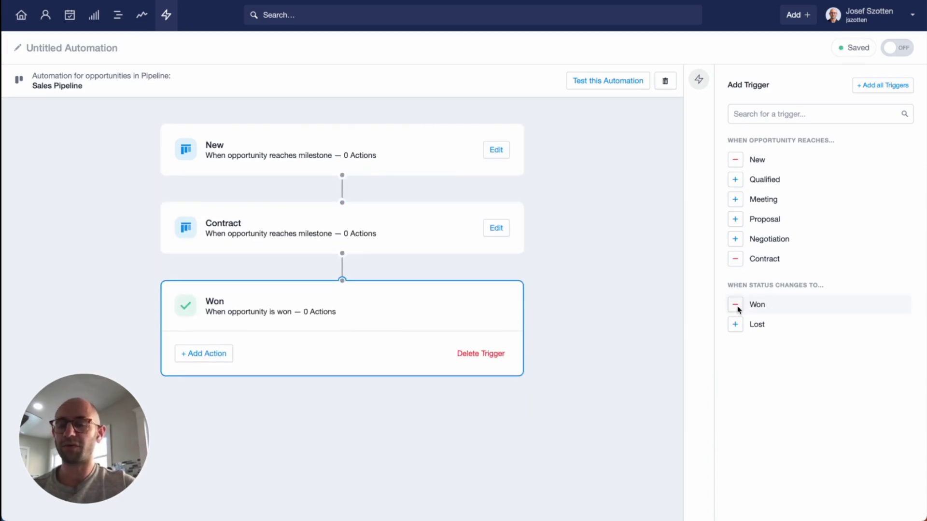
{"action": "left_click", "coordinate": [500, 152]}
{"action": "left_click", "coordinate": [203, 197]}
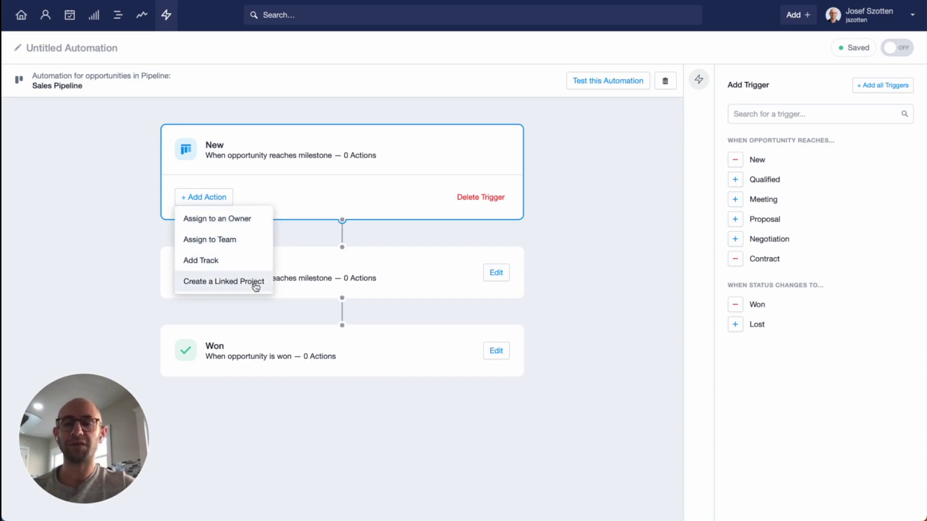
Step: Give the New trigger an Assign to an Owner action for the searched team member, plus a track action
{"action": "left_click", "coordinate": [246, 221]}
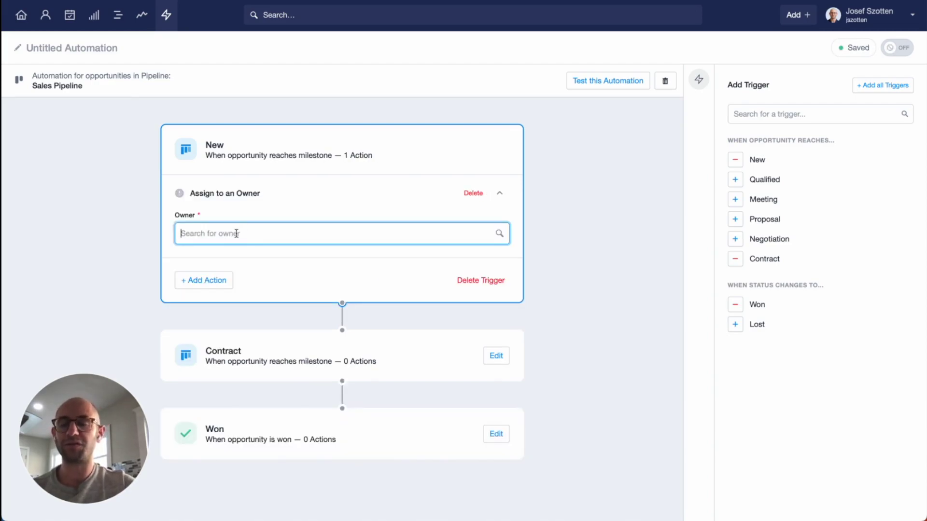
{"action": "type", "text": "dan"}
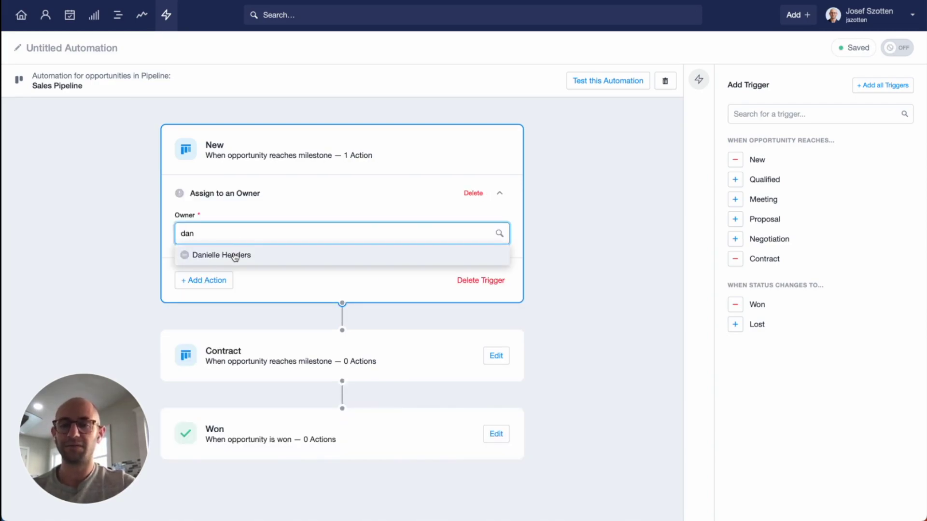
{"action": "left_click", "coordinate": [235, 257]}
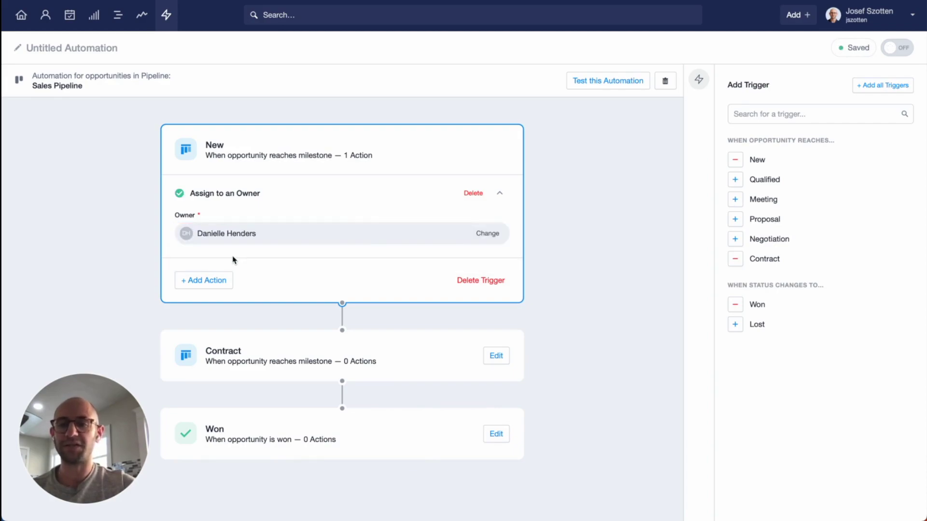
{"action": "left_click", "coordinate": [208, 280]}
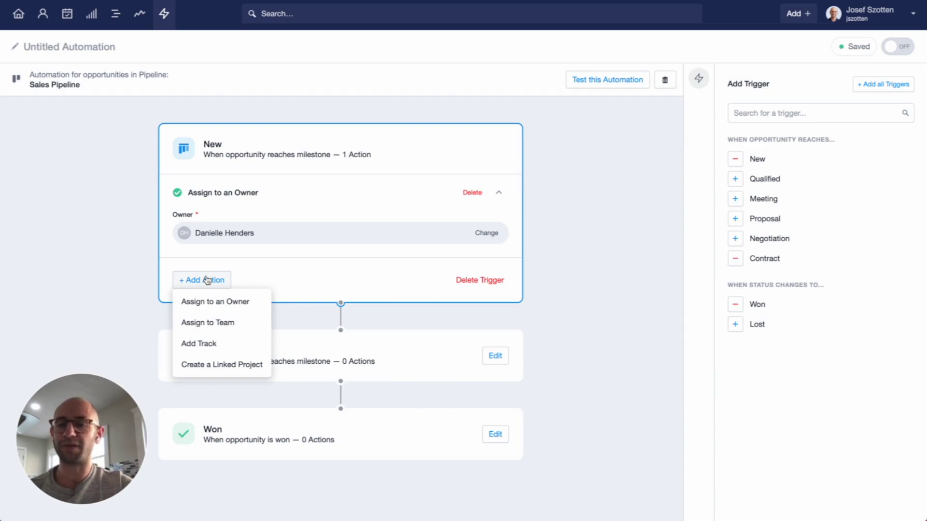
{"action": "left_click", "coordinate": [198, 343]}
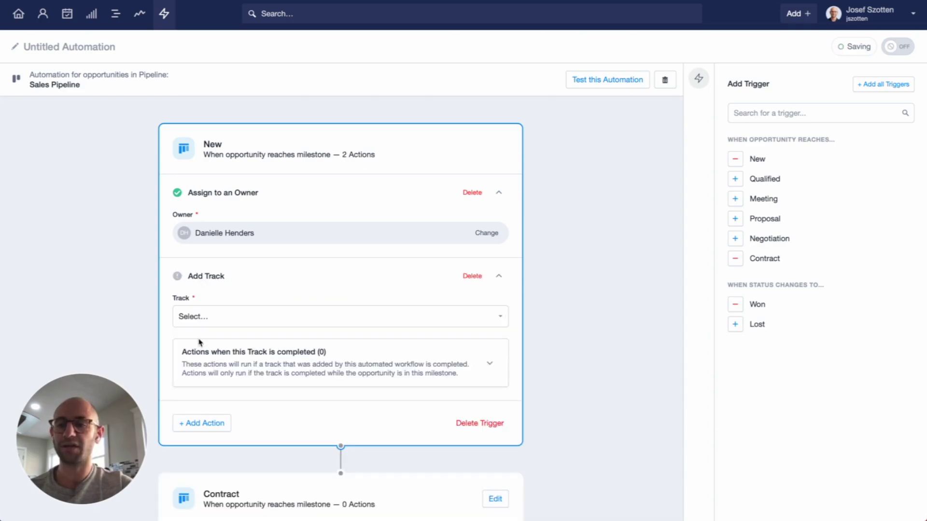
Step: Set the New trigger's track to Sales process
{"action": "left_click", "coordinate": [200, 316]}
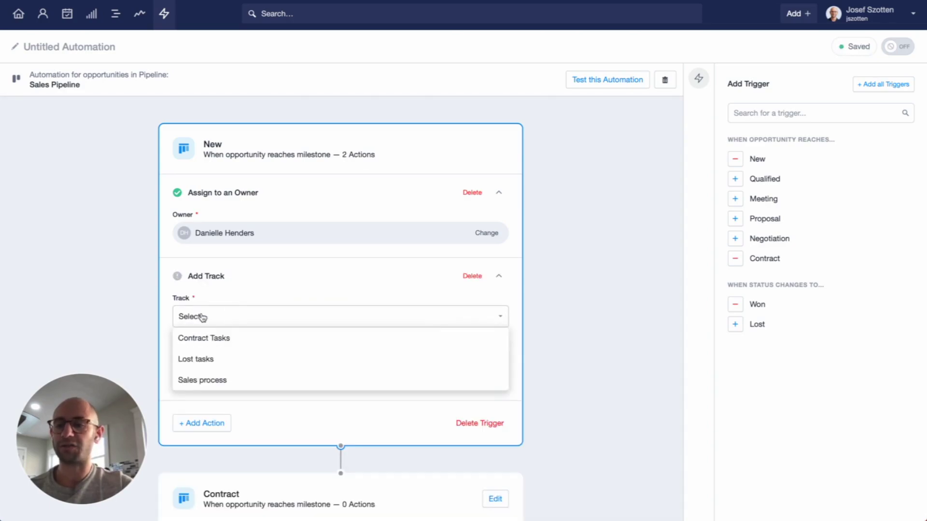
{"action": "left_click", "coordinate": [200, 382]}
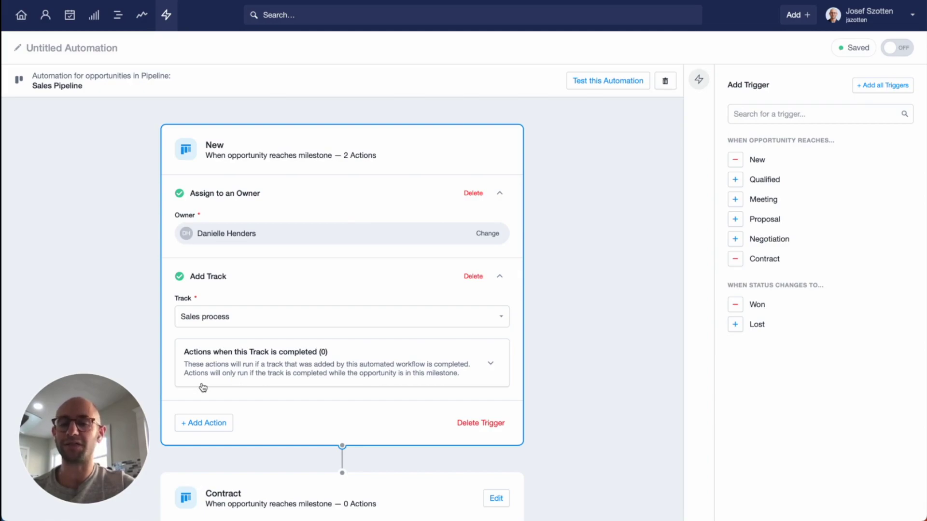
{"action": "left_click", "coordinate": [203, 387]}
Step: When the Sales process track completes, change the opportunity's milestone to Negotiation
{"action": "left_click", "coordinate": [201, 404]}
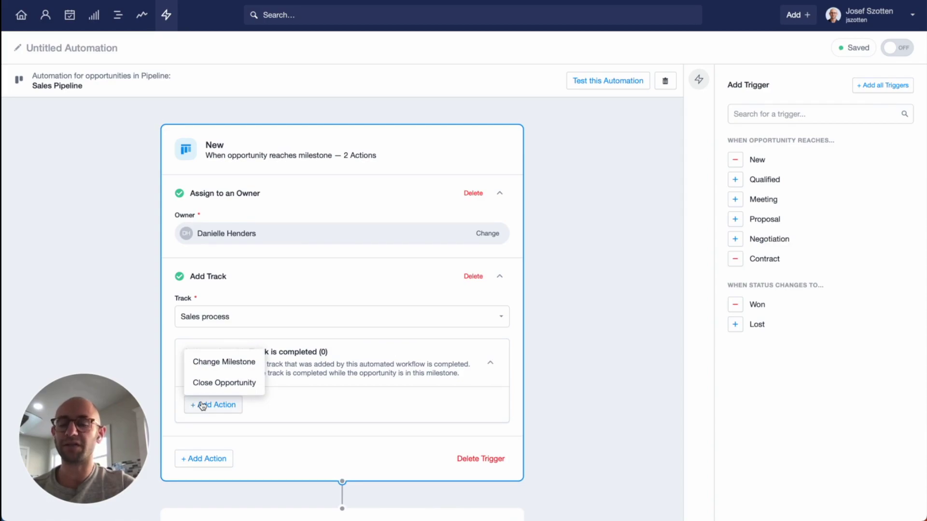
{"action": "left_click", "coordinate": [219, 367]}
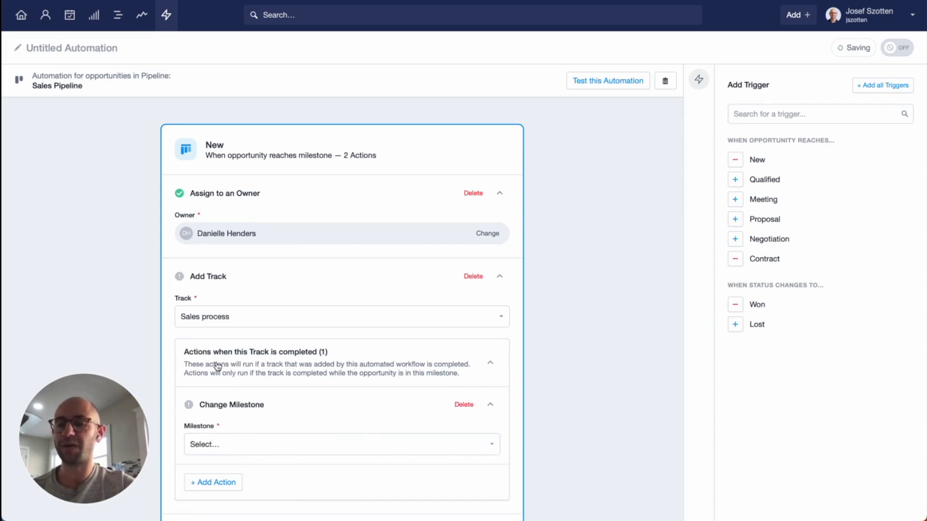
{"action": "left_click", "coordinate": [217, 445]}
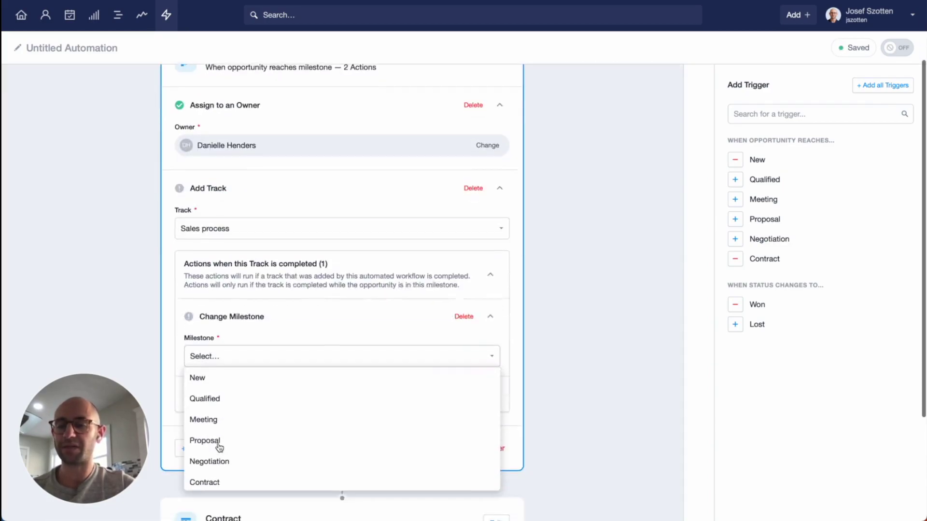
{"action": "left_click", "coordinate": [227, 474]}
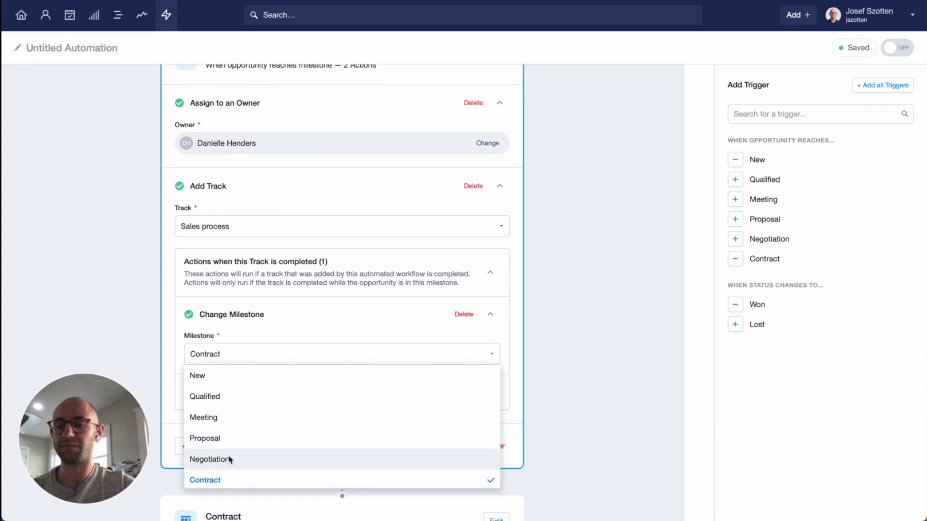
{"action": "left_click", "coordinate": [230, 459]}
{"action": "scroll", "coordinate": [300, 444], "scroll_direction": "down", "scroll_amount": 3}
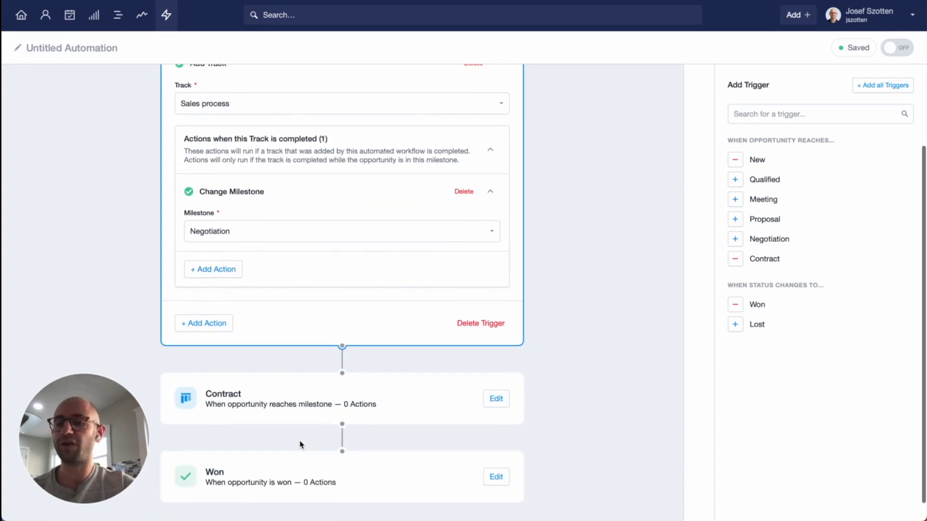
{"action": "left_click", "coordinate": [498, 400]}
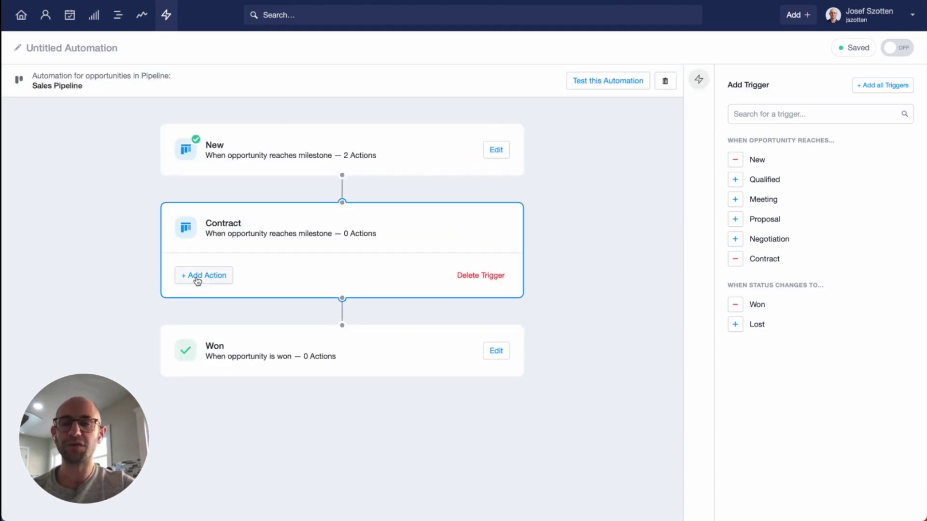
Step: Add an Assign to an Owner action to the Contract trigger, choosing the searched user as owner
{"action": "left_click", "coordinate": [197, 276]}
{"action": "left_click", "coordinate": [199, 297]}
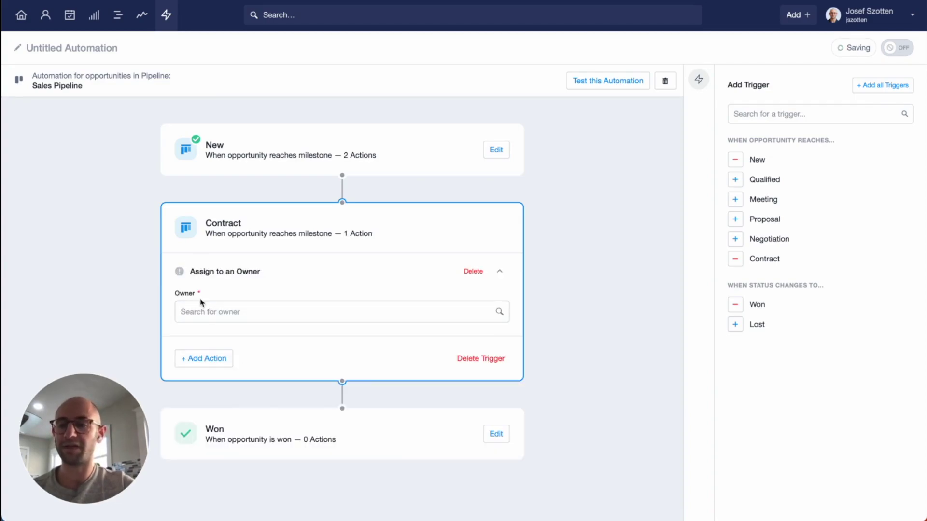
{"action": "left_click", "coordinate": [204, 311]}
{"action": "type", "text": "josef"}
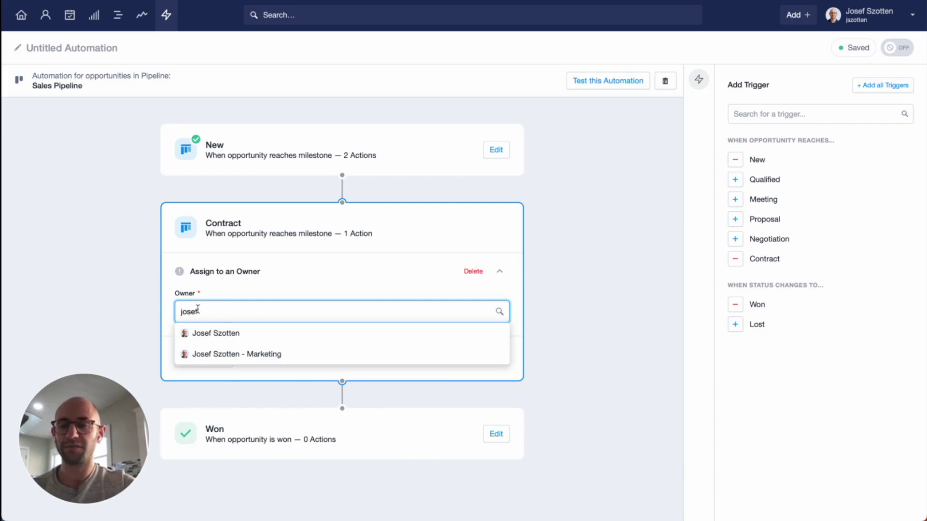
{"action": "left_click", "coordinate": [199, 332]}
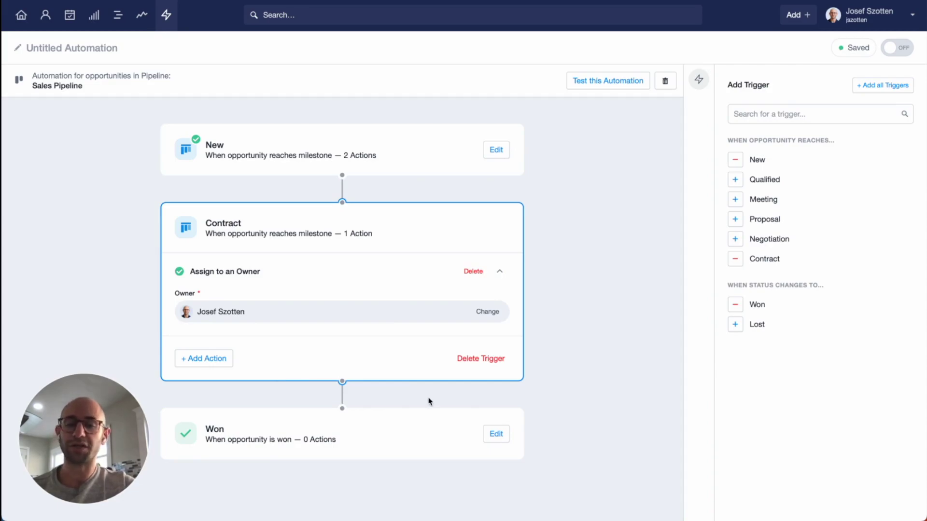
{"action": "left_click", "coordinate": [496, 434]}
Step: Give the Won trigger a Create a Linked Project action closing 30 days after the trigger
{"action": "left_click", "coordinate": [208, 362]}
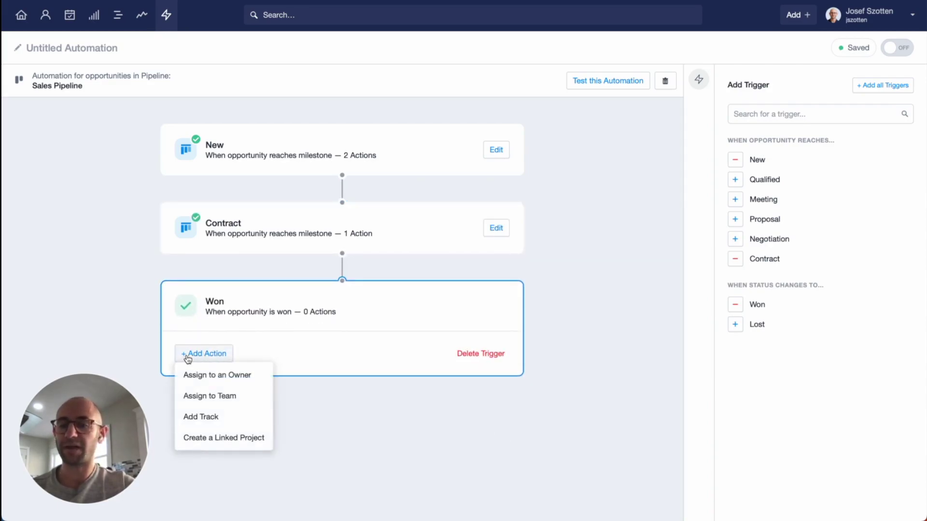
{"action": "left_click", "coordinate": [212, 440]}
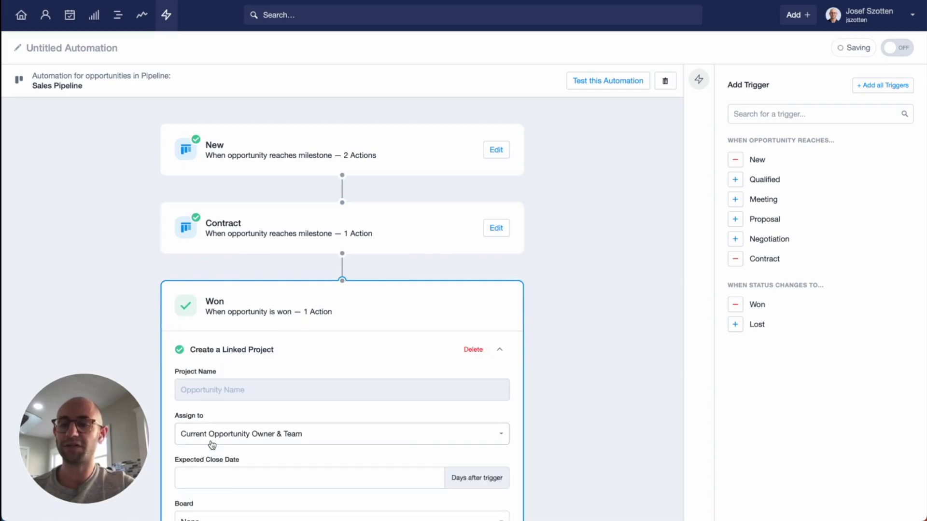
{"action": "scroll", "coordinate": [211, 444], "scroll_direction": "down", "scroll_amount": 3}
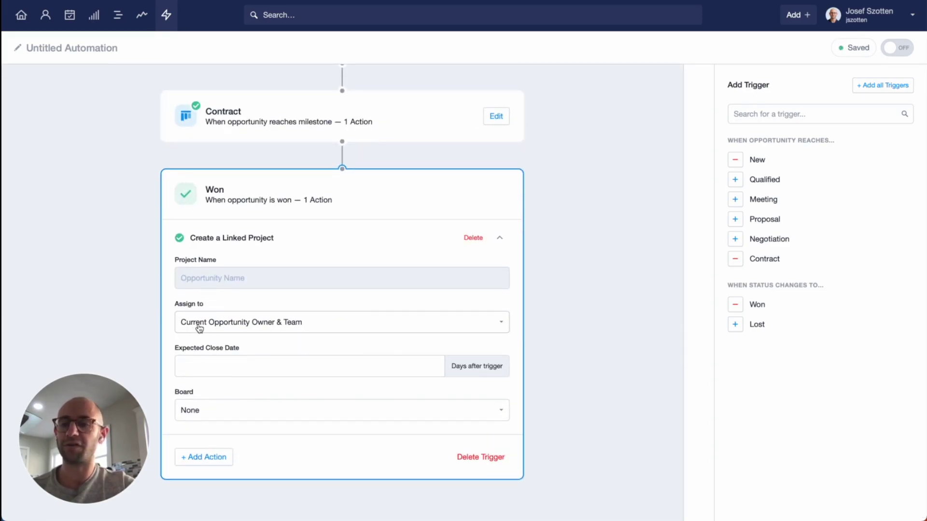
{"action": "left_click", "coordinate": [233, 363]}
{"action": "type", "text": "30"}
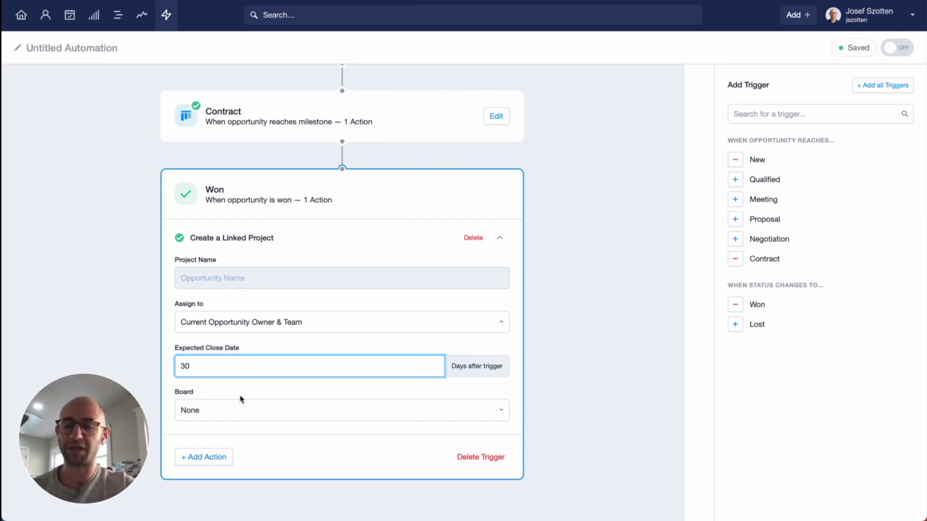
{"action": "left_click", "coordinate": [548, 369]}
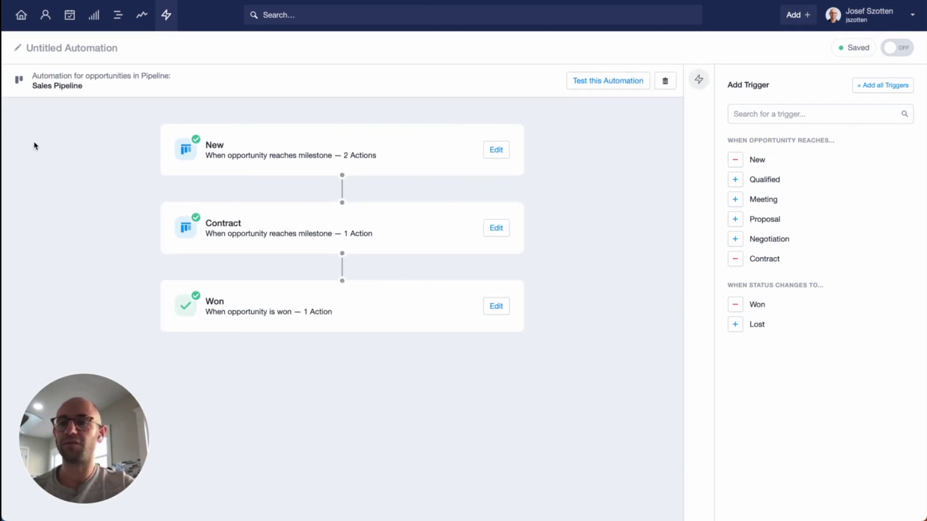
Step: Rename the Untitled Automation to 'Sales workflow'
{"action": "left_click", "coordinate": [65, 51]}
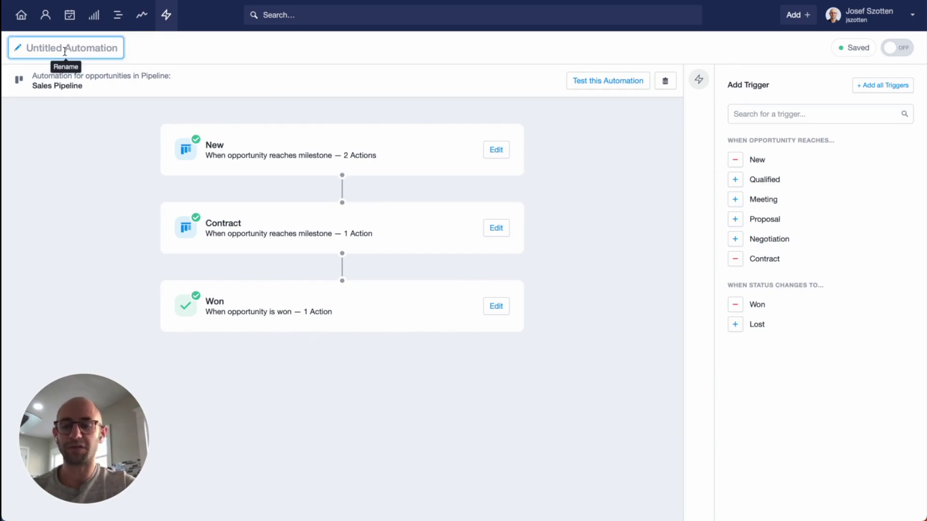
{"action": "type", "text": "Sale"}
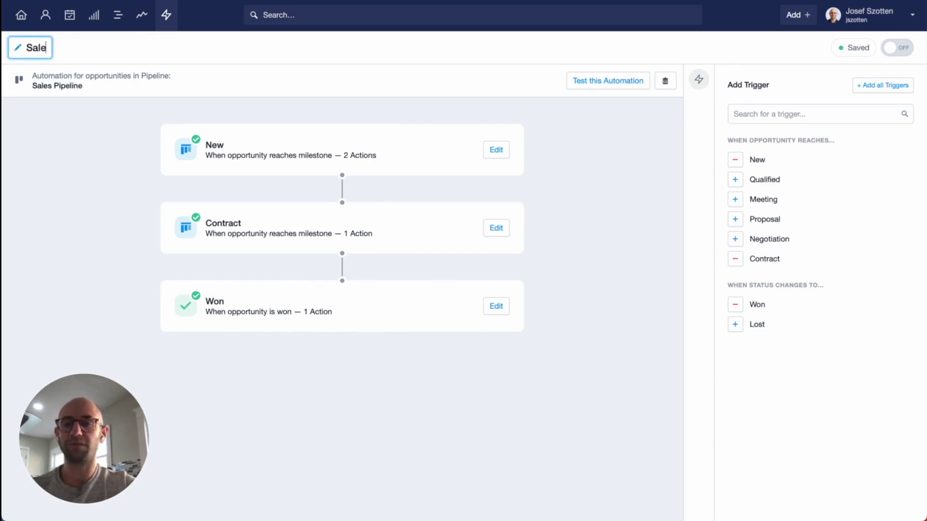
{"action": "type", "text": "s workflow"}
{"action": "left_click", "coordinate": [71, 134]}
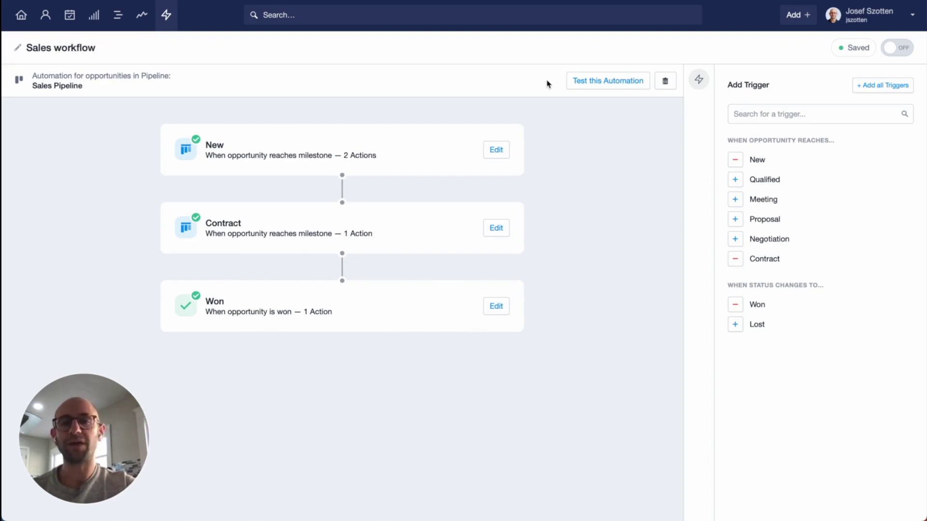
Step: Create a test opportunity for this automation at the New milestone
{"action": "left_click", "coordinate": [594, 82]}
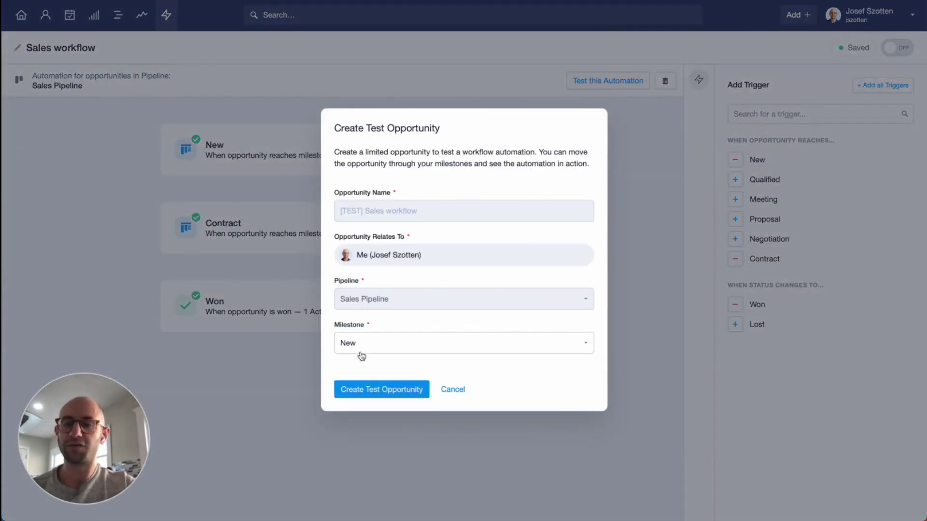
{"action": "left_click", "coordinate": [363, 389]}
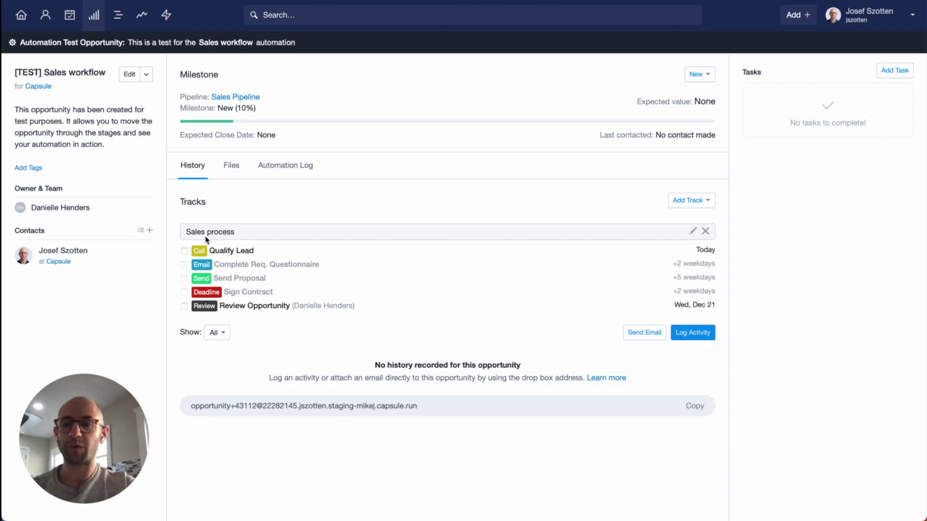
Step: Complete all five Sales process tasks, from Qualify Lead through Review Opportunity
{"action": "left_click", "coordinate": [185, 252]}
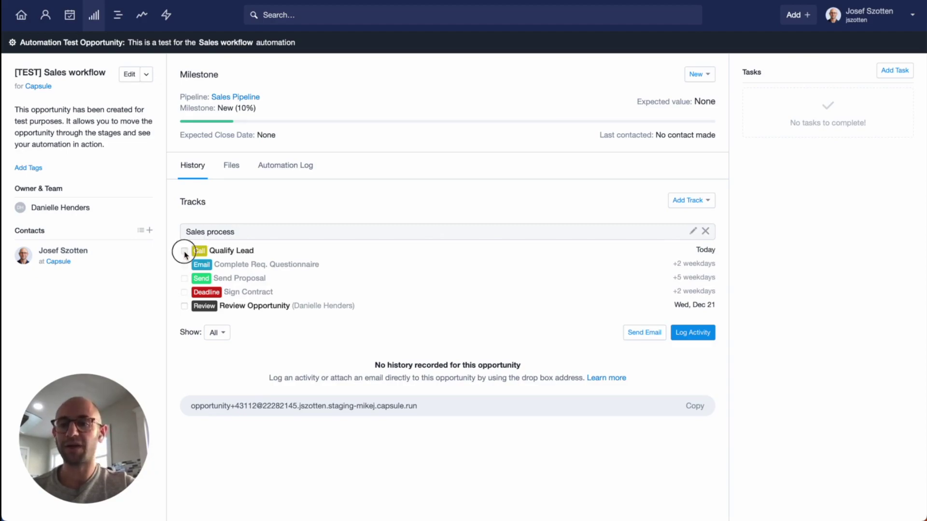
{"action": "left_click", "coordinate": [184, 265]}
{"action": "left_click", "coordinate": [184, 280]}
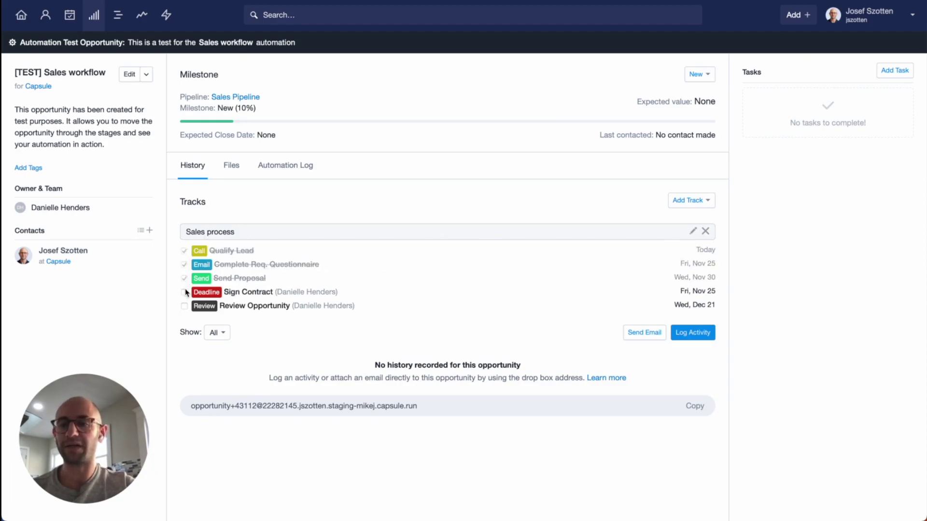
{"action": "left_click", "coordinate": [185, 293]}
{"action": "left_click", "coordinate": [184, 307]}
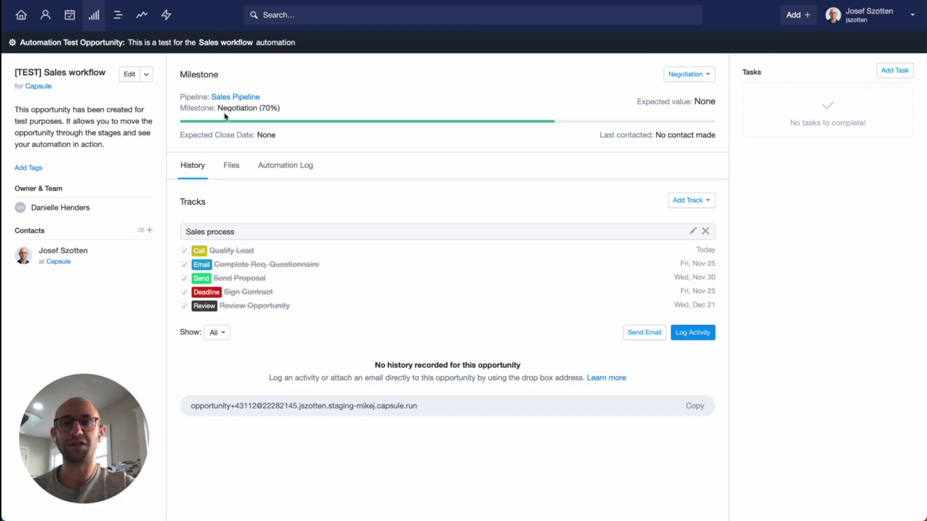
Step: Move the test opportunity to the Contract milestone, then mark it Won
{"action": "left_click", "coordinate": [678, 76]}
{"action": "left_click", "coordinate": [604, 207]}
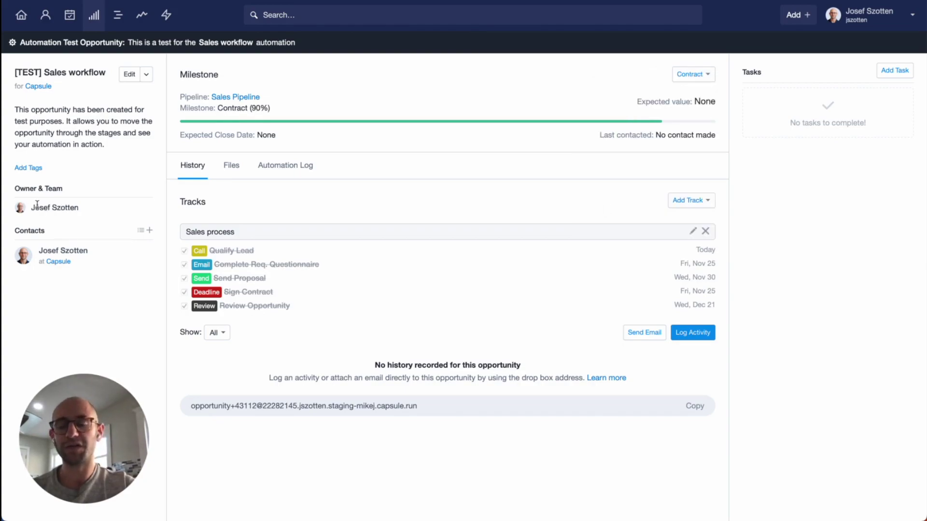
{"action": "left_click", "coordinate": [686, 75]}
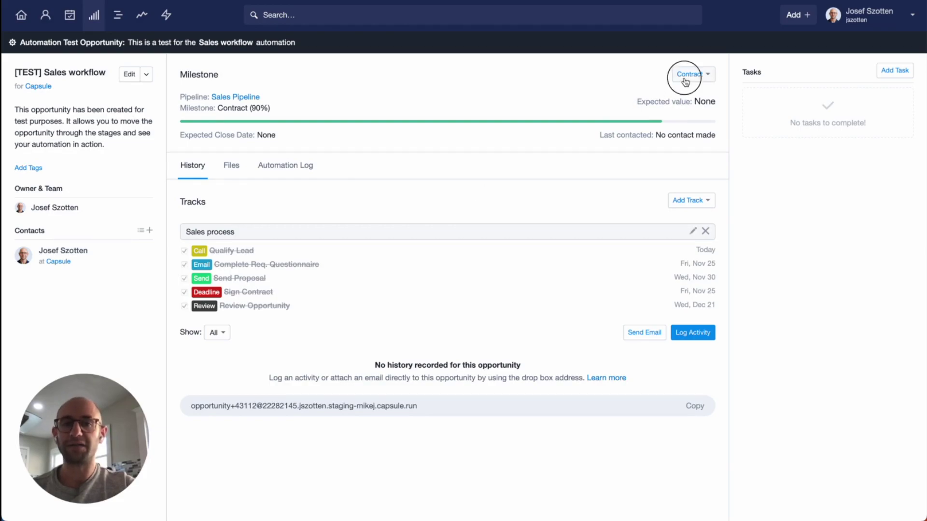
{"action": "left_click", "coordinate": [609, 227]}
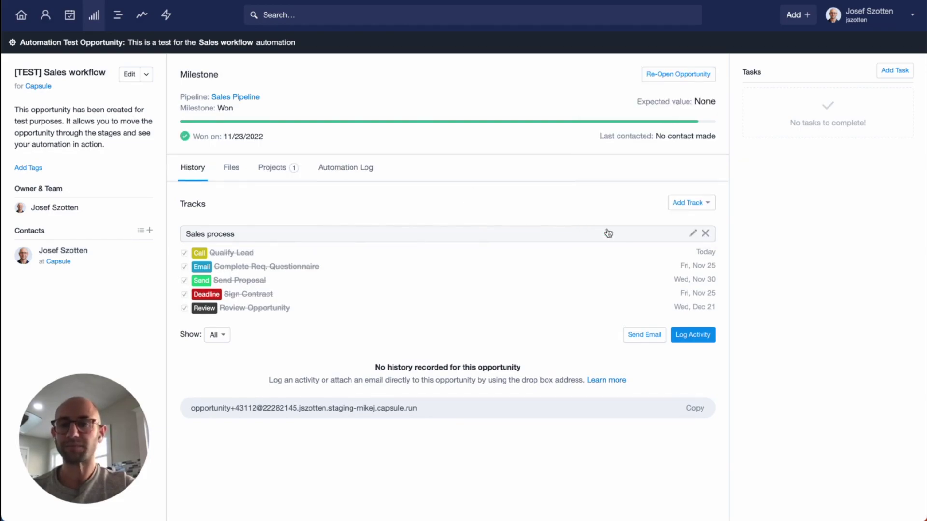
Step: Review the test opportunity's linked project and its automation log of New, Contract and Won actions
{"action": "left_click", "coordinate": [275, 172]}
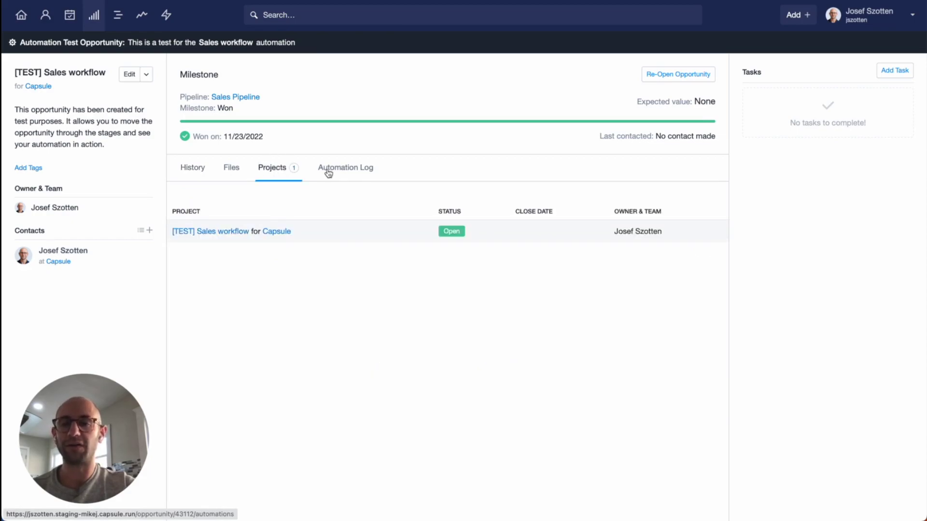
{"action": "left_click", "coordinate": [348, 174]}
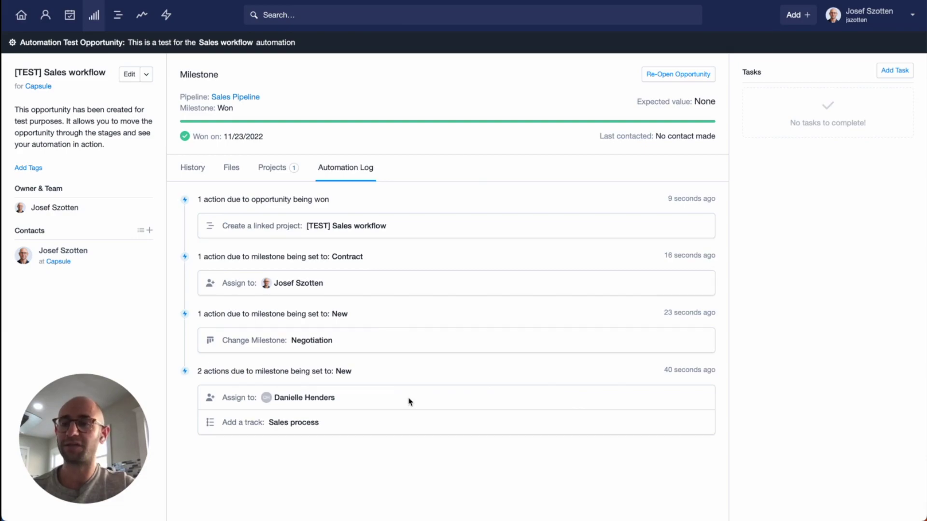
{"action": "left_click", "coordinate": [147, 76]}
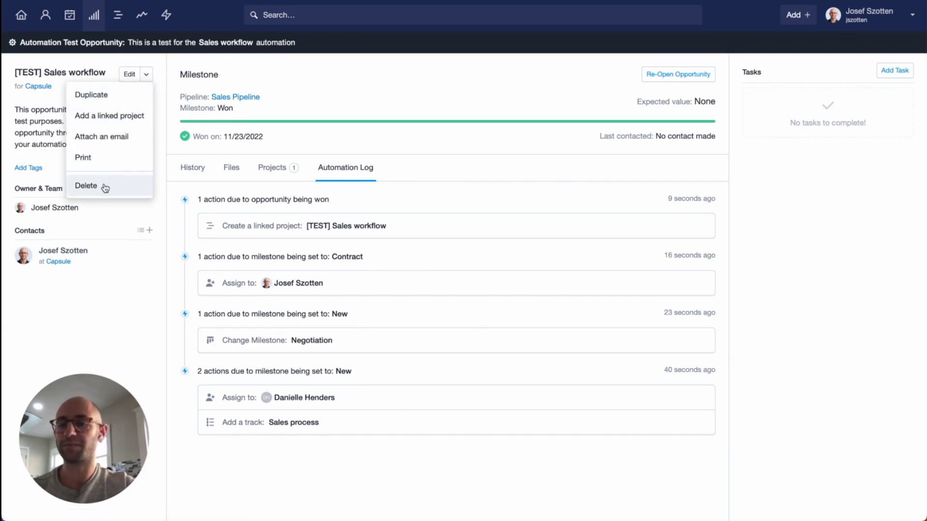
Step: Delete the test opportunity, then switch on Sales workflow in the Workflow Automations list
{"action": "left_click", "coordinate": [104, 186]}
{"action": "left_click", "coordinate": [330, 297]}
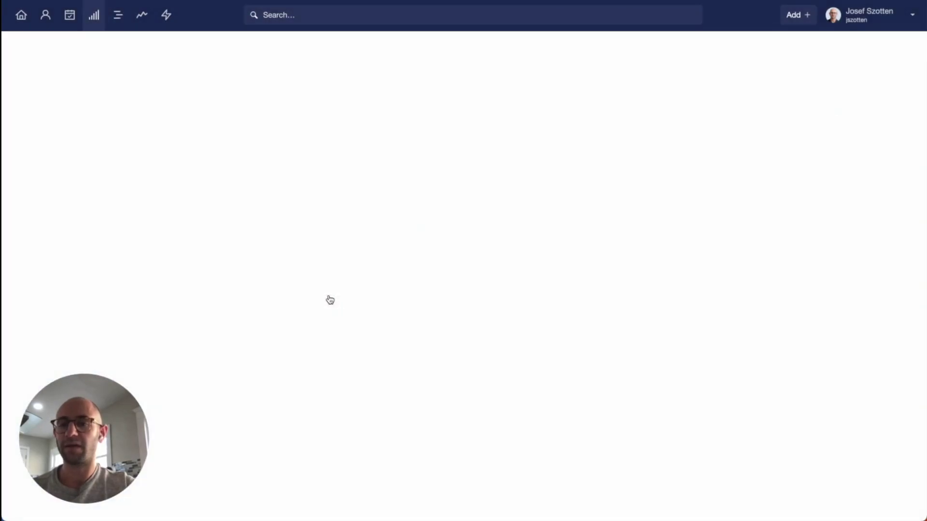
{"action": "left_click", "coordinate": [168, 19]}
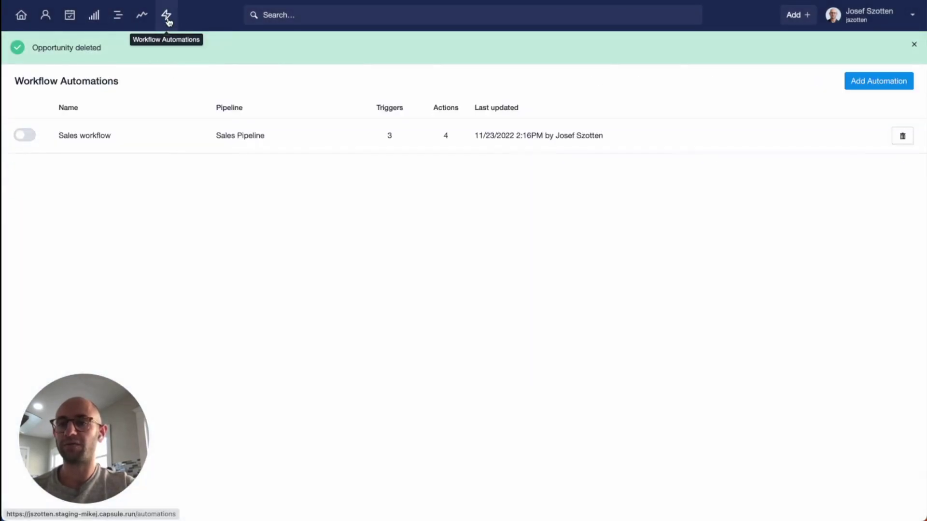
{"action": "left_click", "coordinate": [24, 136]}
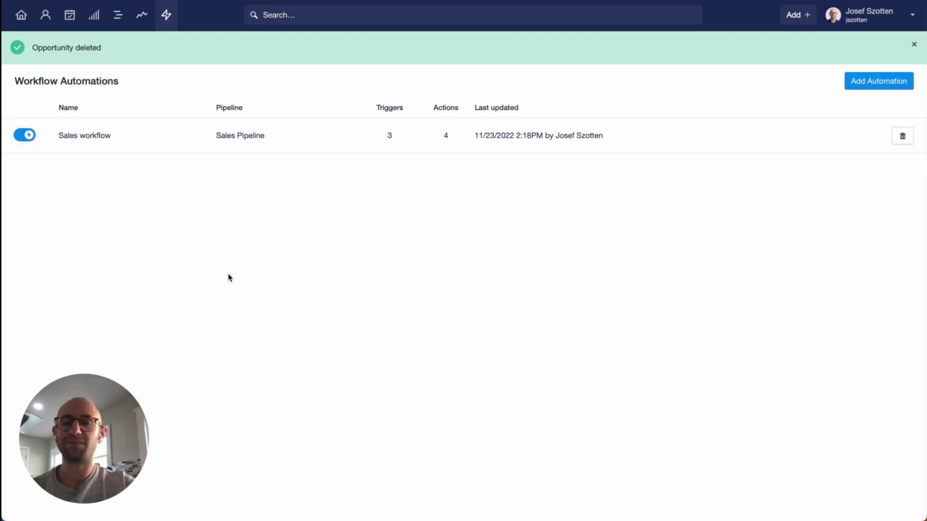